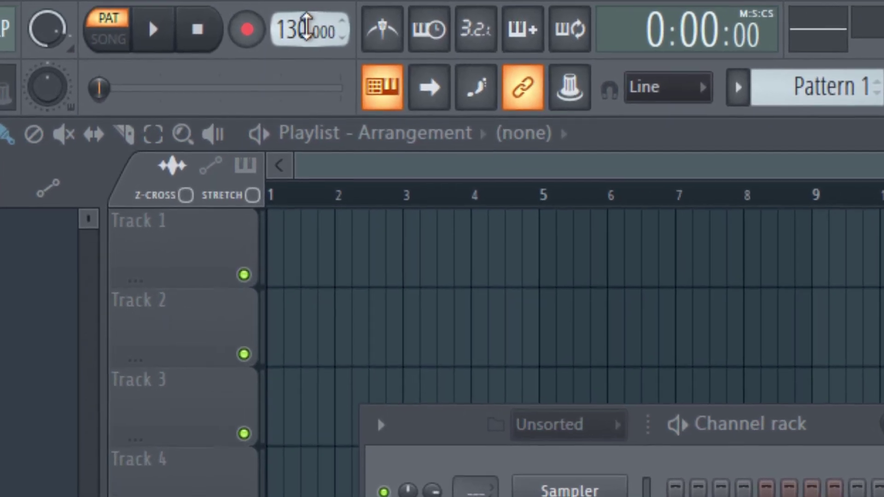
# Adjust the project tempo within the 125 to 130 BPM range, trying 128, 125 and 130 BPM
pyautogui.scroll(-2, 307, 29)
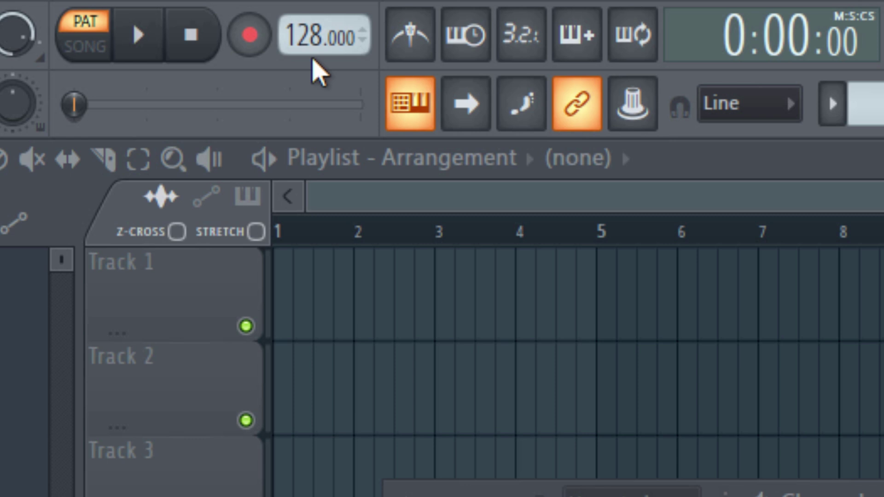
pyautogui.moveTo(292, 36); pyautogui.dragTo(292, 40)
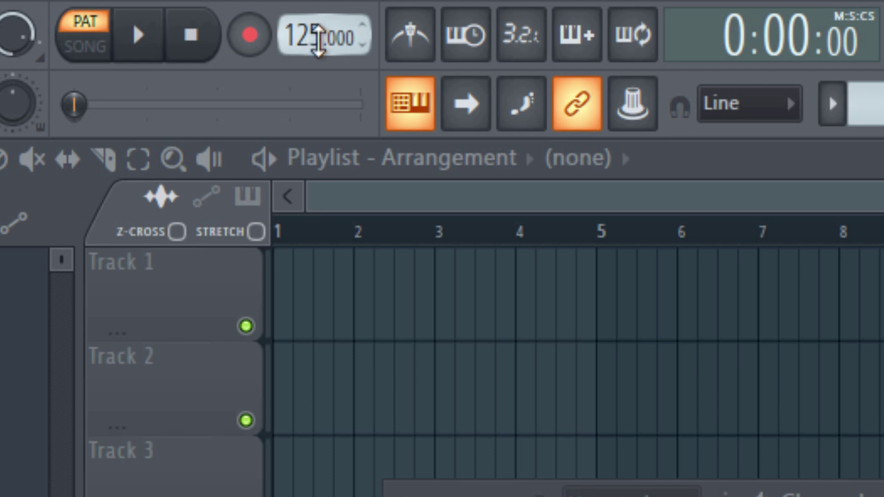
pyautogui.moveTo(300, 36); pyautogui.dragTo(299, 31)
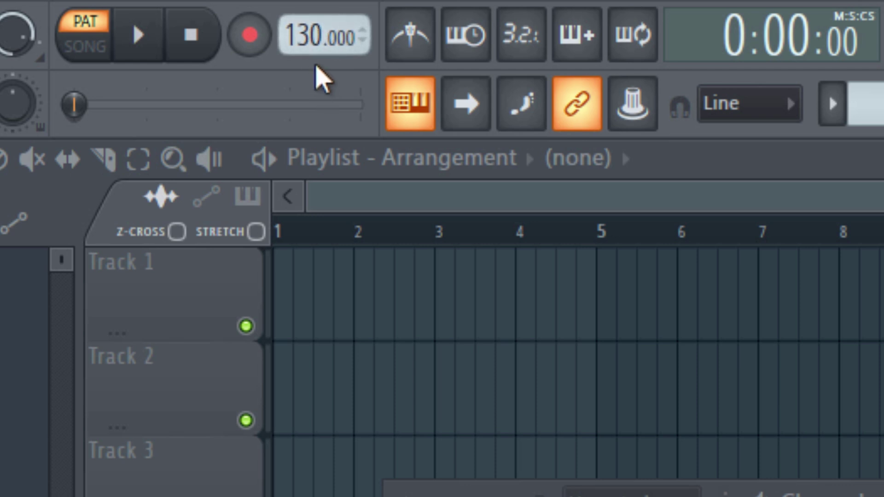
pyautogui.scroll(-2, 310, 32)
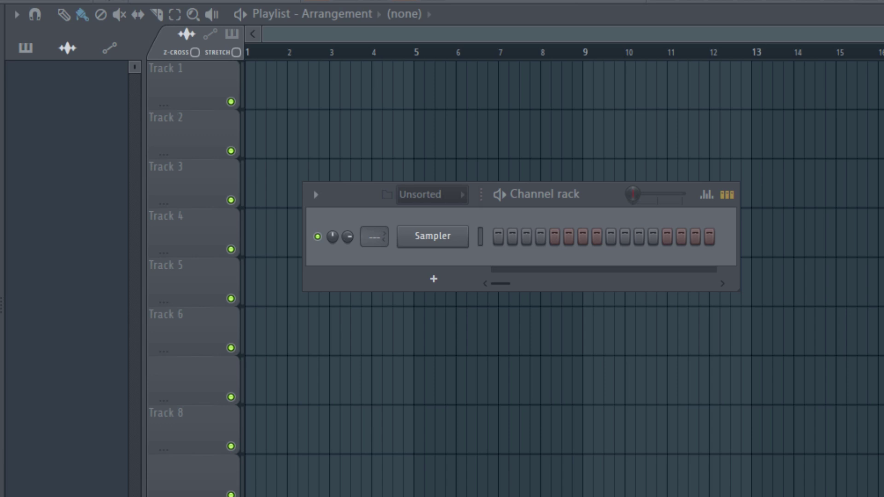
# Find the Kick Romero 15 sample in the browser and load it into the default Sampler channel
pyautogui.scroll(-4, 118, 335)
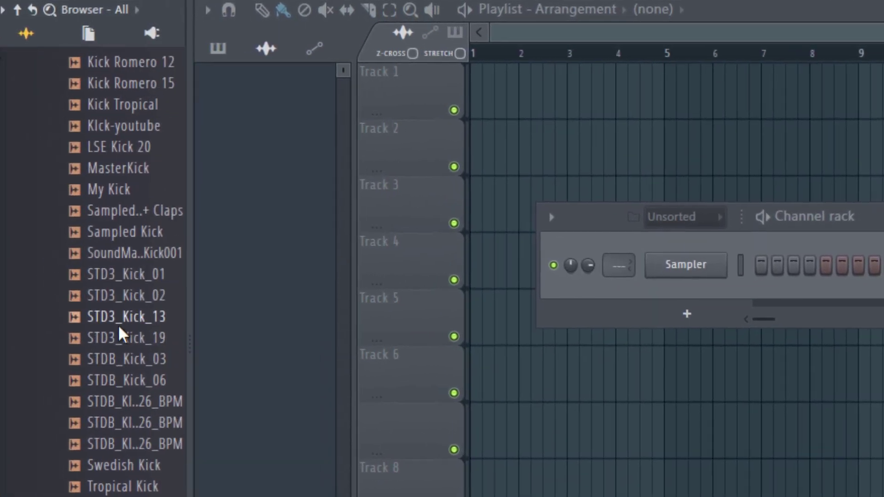
pyautogui.scroll(4, 130, 336)
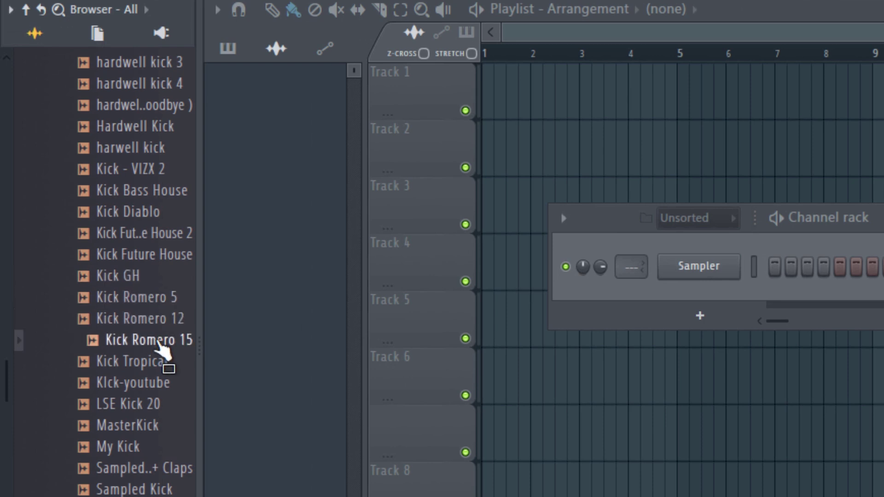
pyautogui.moveTo(159, 343); pyautogui.dragTo(688, 277)
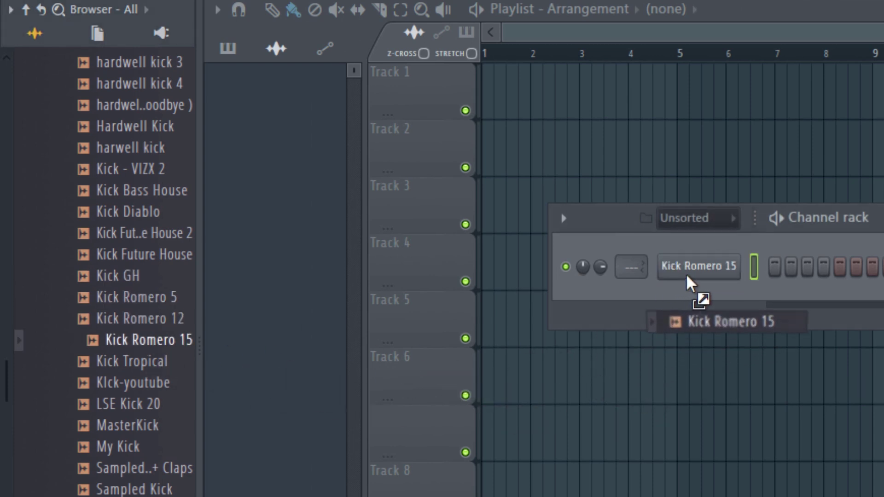
# Program the kick on steps 1, 5, 9 and 13 and play back the pattern
pyautogui.click(777, 270)
pyautogui.click(840, 270)
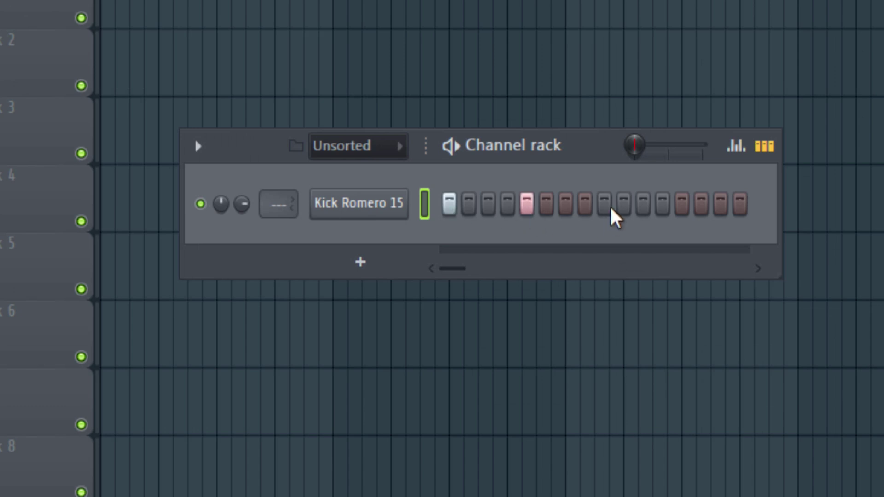
pyautogui.click(604, 203)
pyautogui.click(681, 203)
pyautogui.press('space')
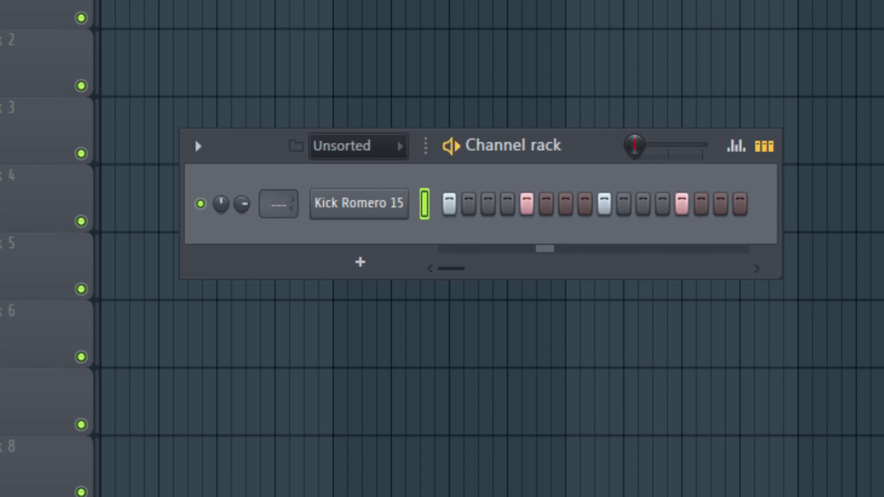
pyautogui.press('space')
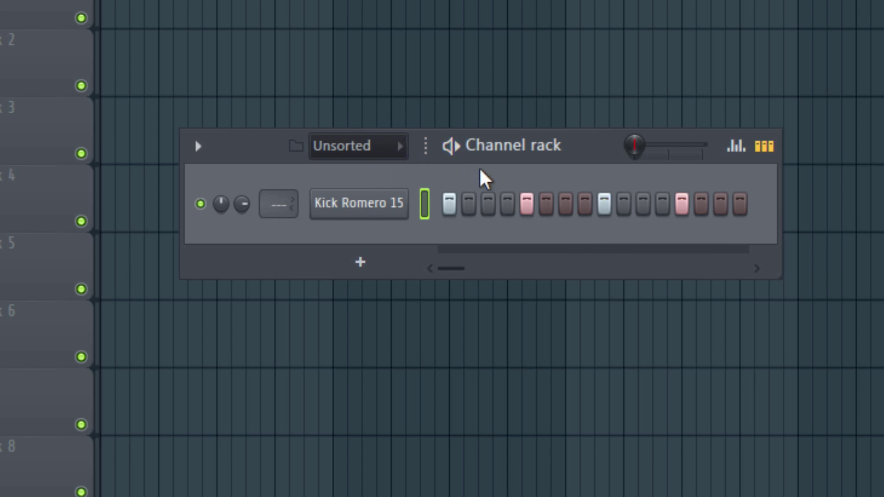
# Add the KSHMR clap sample as a new channel, place it on steps 5 and 13, and play back the beat
pyautogui.moveTo(2, 277); pyautogui.dragTo(350, 253)
pyautogui.click(526, 240)
pyautogui.click(682, 240)
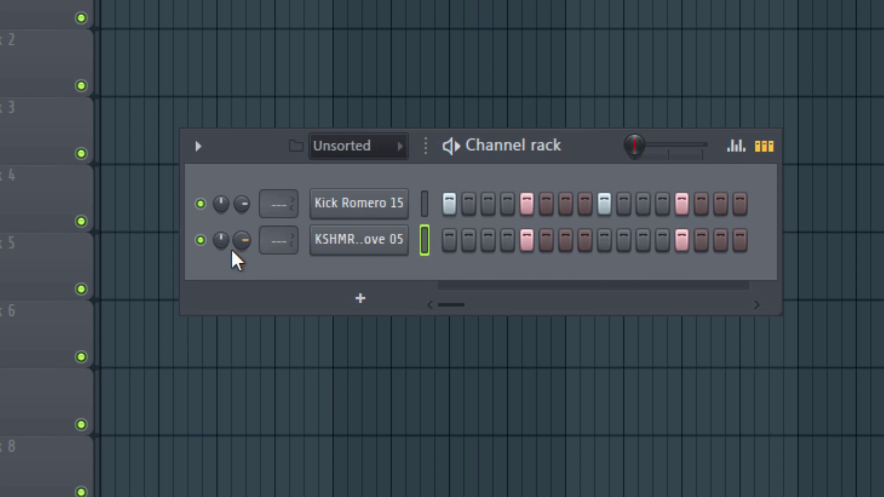
pyautogui.press('space')
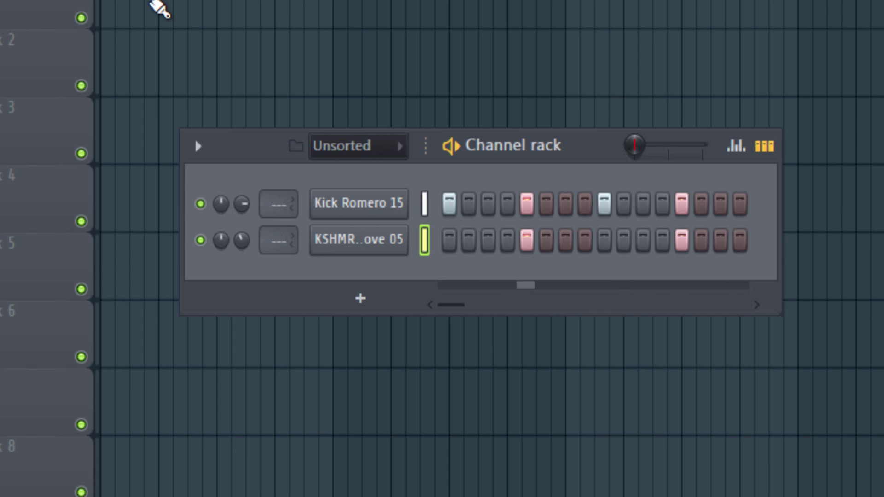
pyautogui.press('space')
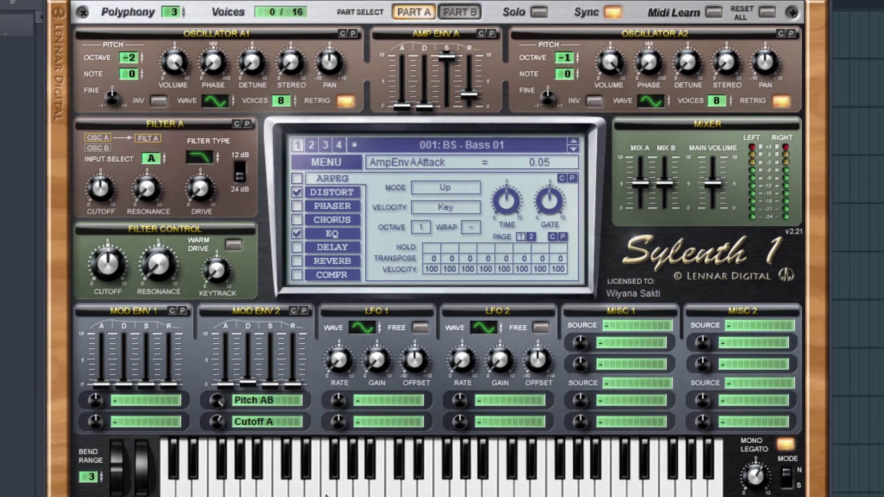
# Audition the Sylenth1 BS - Bass 01 preset, and play back its sustained root notes and the rhythmic bassline
pyautogui.click(313, 493)
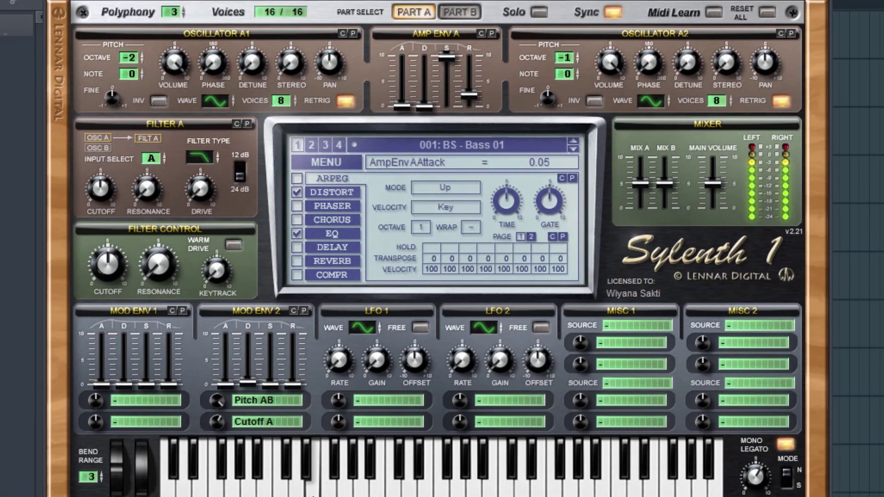
pyautogui.click(358, 492)
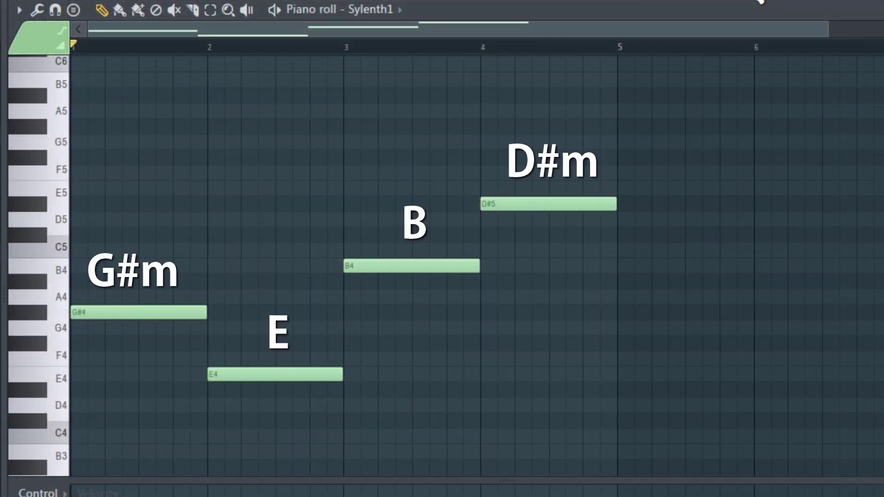
pyautogui.press('space')
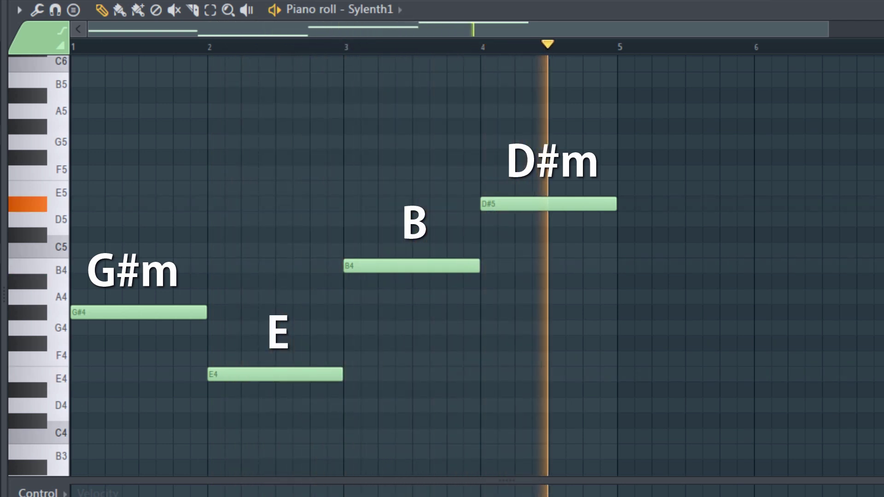
pyautogui.press('space')
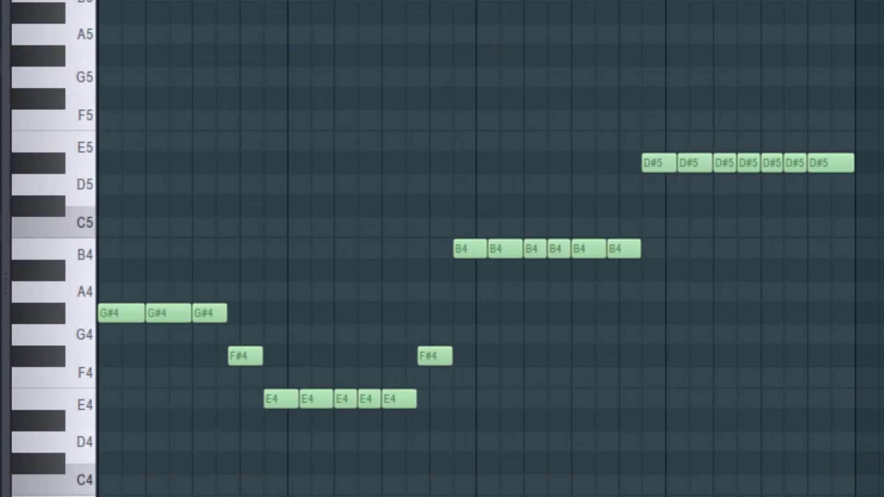
pyautogui.press('space')
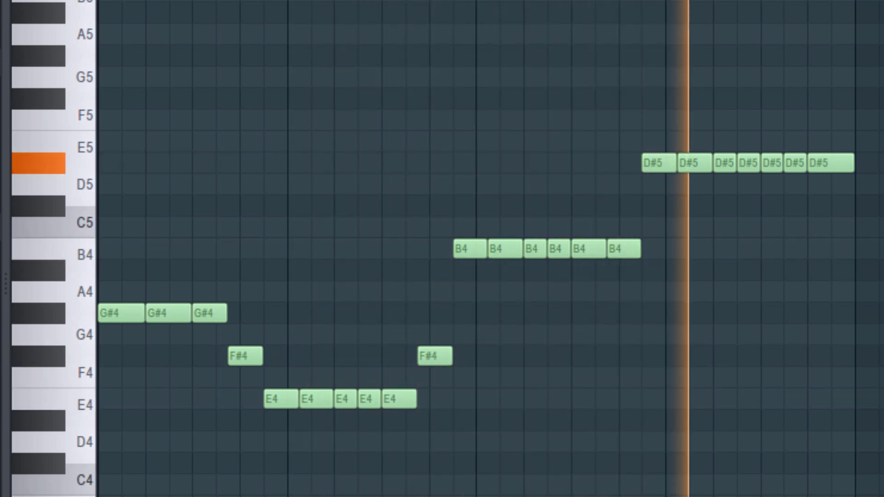
pyautogui.press('space')
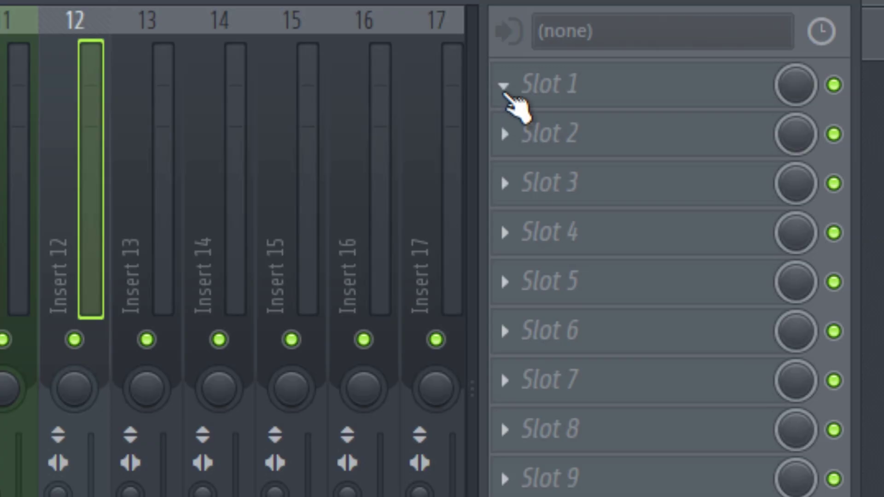
# Load CamelCrusher into the first effect slot of mixer Insert 12 and play back the Drum and Bass arrangement
pyautogui.click(504, 89)
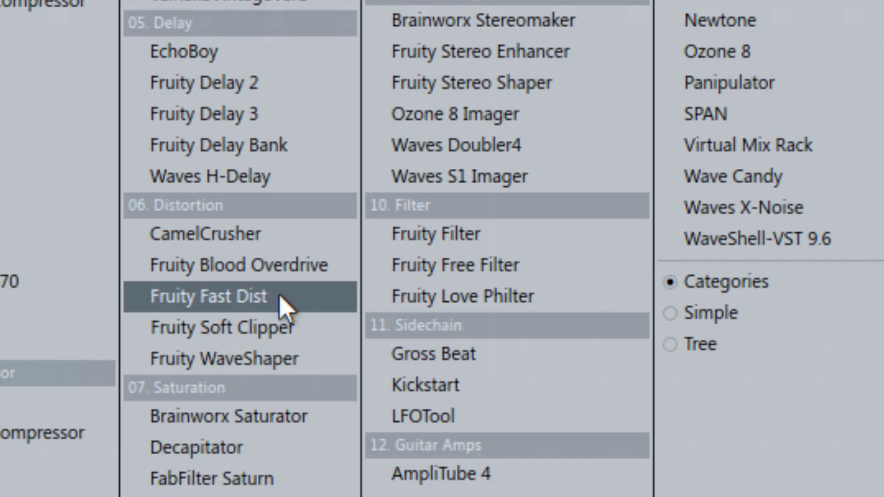
pyautogui.click(246, 235)
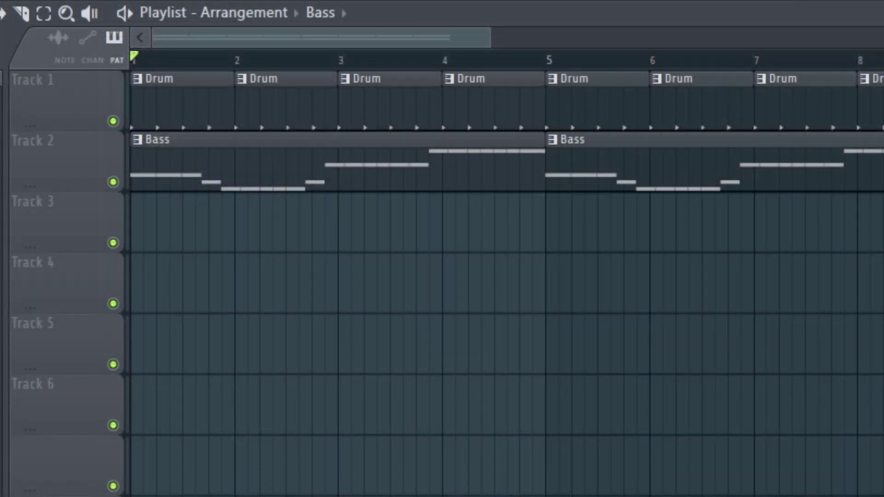
pyautogui.press('space')
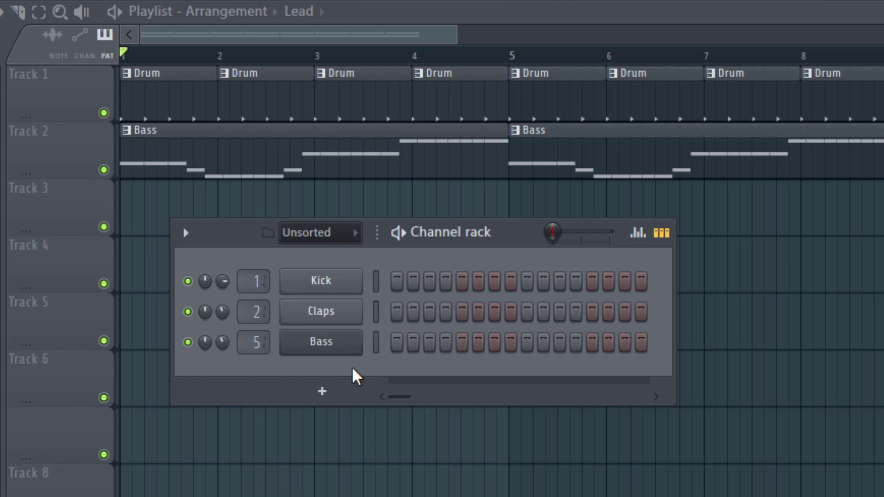
# Add a DirectWave channel to the channel rack and open the Violin.dwp program in it
pyautogui.click(324, 393)
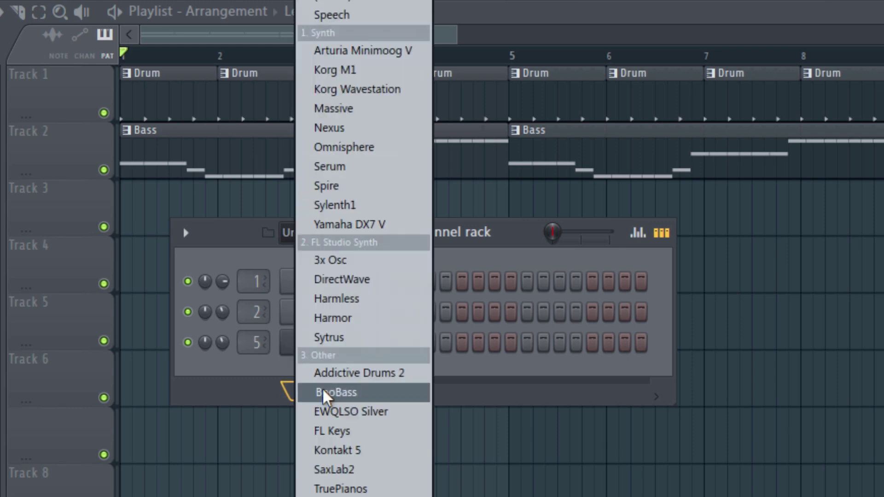
pyautogui.click(324, 285)
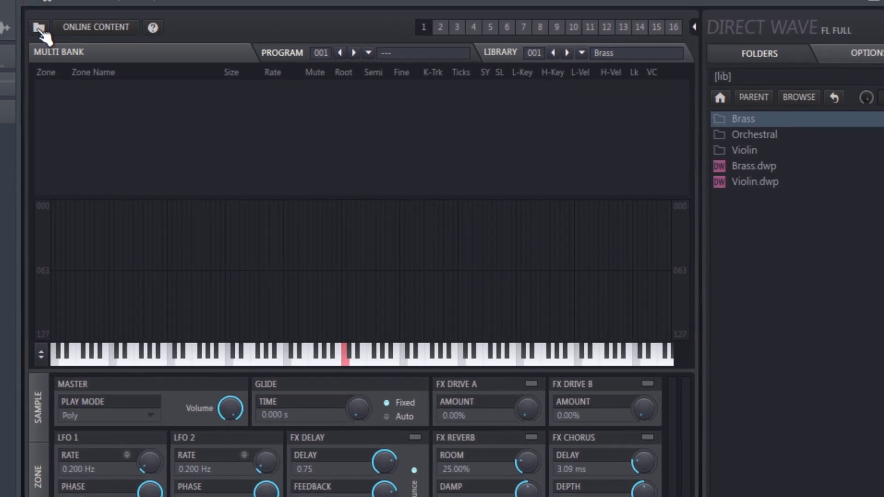
pyautogui.click(43, 17)
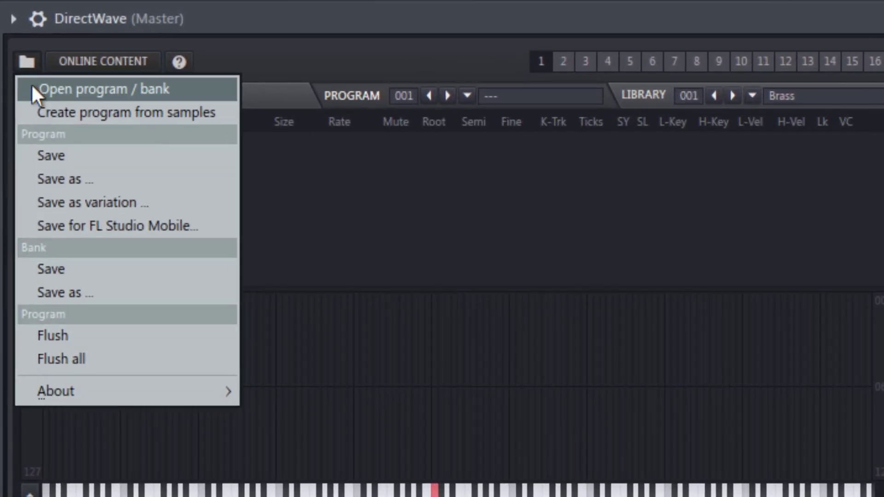
pyautogui.click(31, 84)
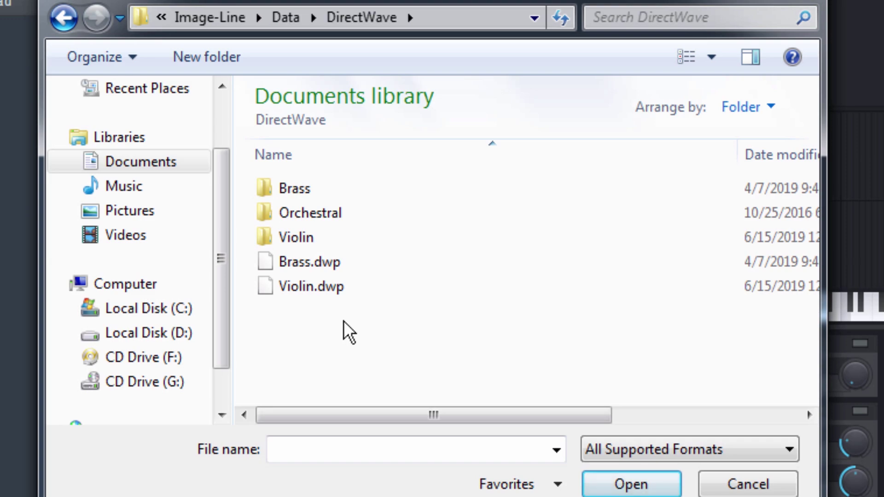
pyautogui.doubleClick(319, 291)
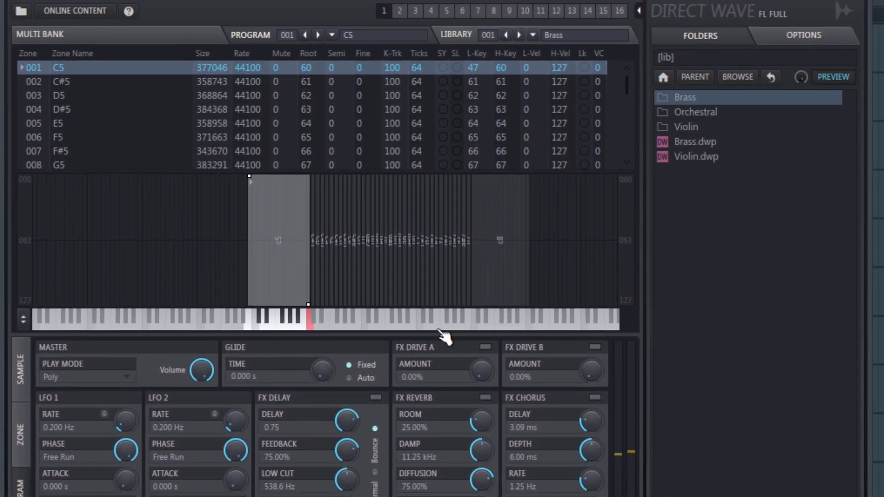
# Audition single notes of the violin program and play back the lead melody variations in the piano roll
pyautogui.click(440, 329)
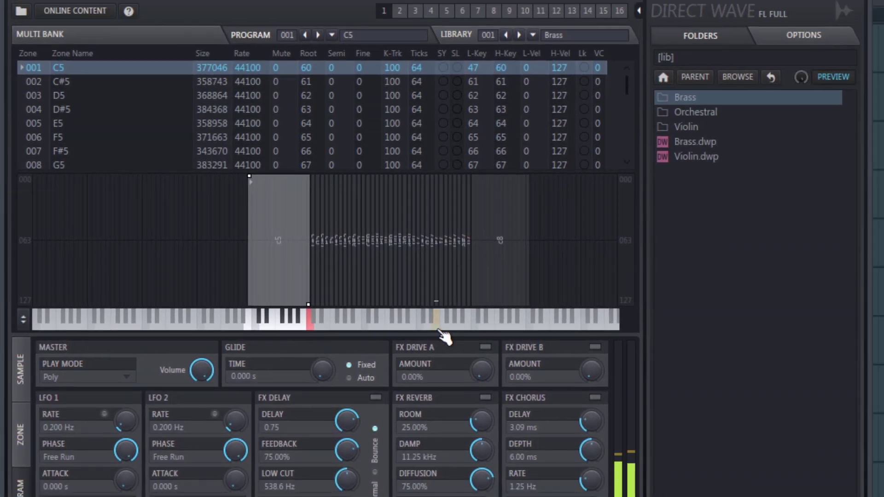
pyautogui.click(453, 325)
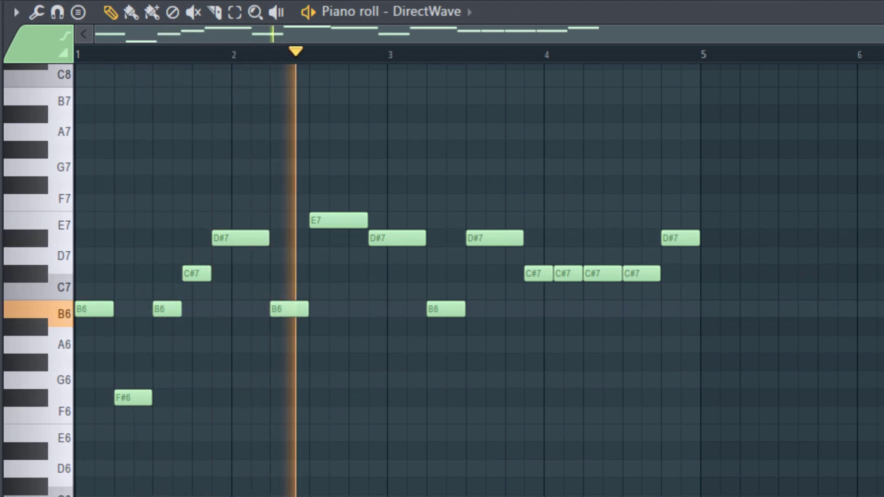
pyautogui.press('space')
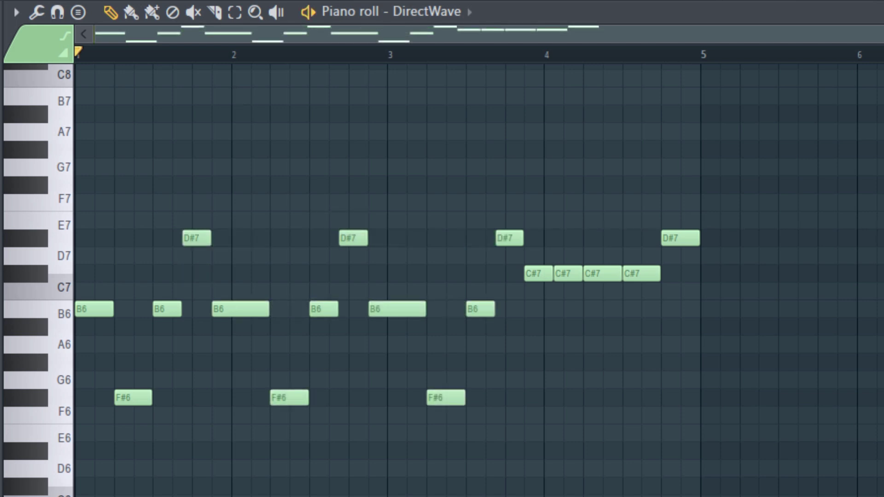
pyautogui.press('space')
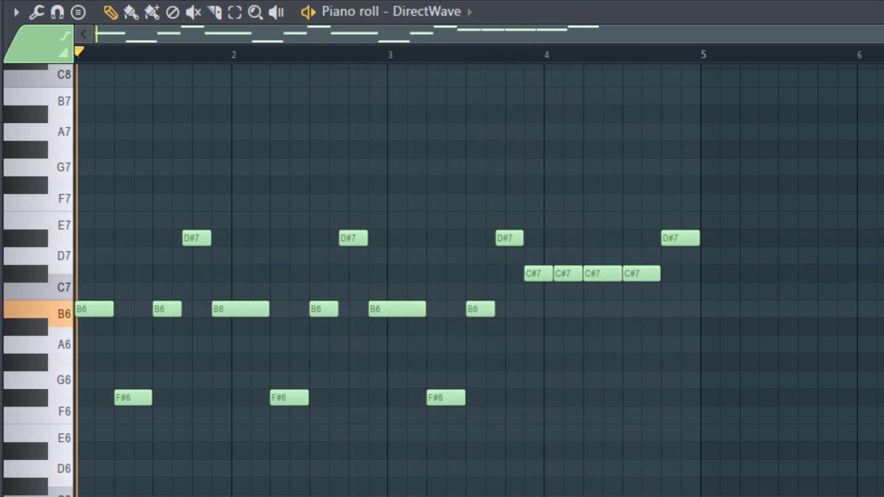
pyautogui.press('space')
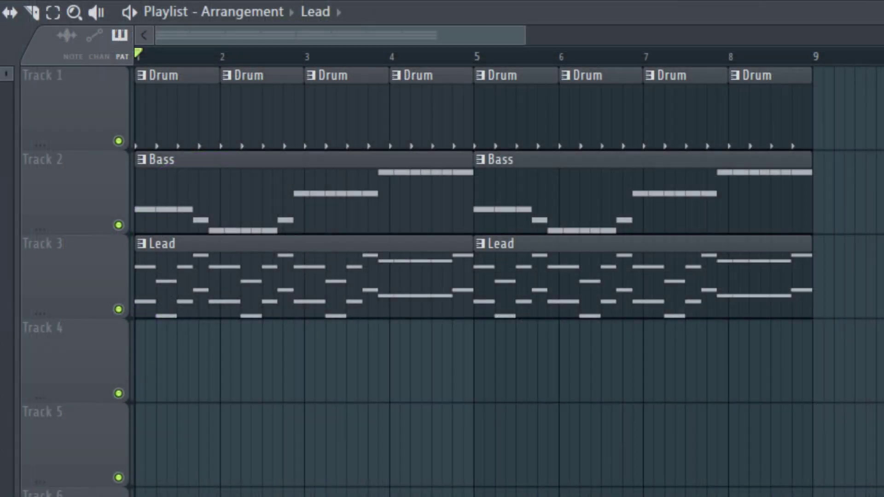
# Play back the combined Drum, Bass and Lead arrangement and create a new empty pattern
pyautogui.press('space')
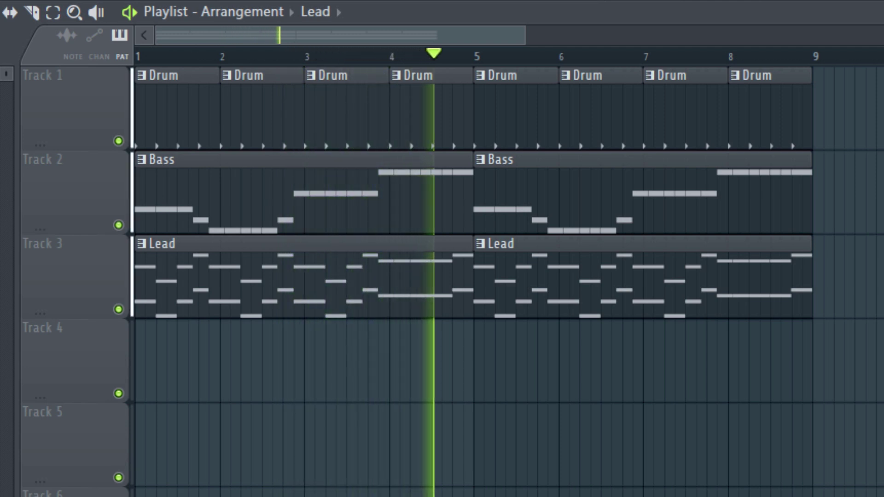
pyautogui.press('space')
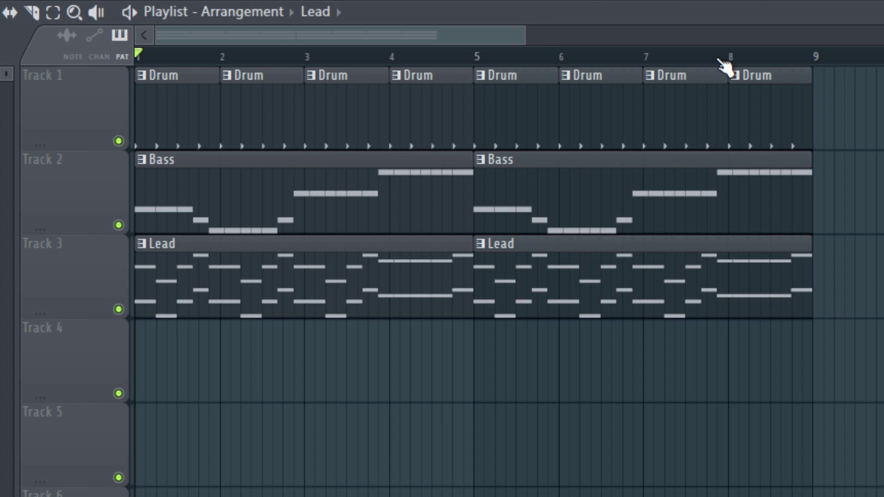
pyautogui.press('F4')
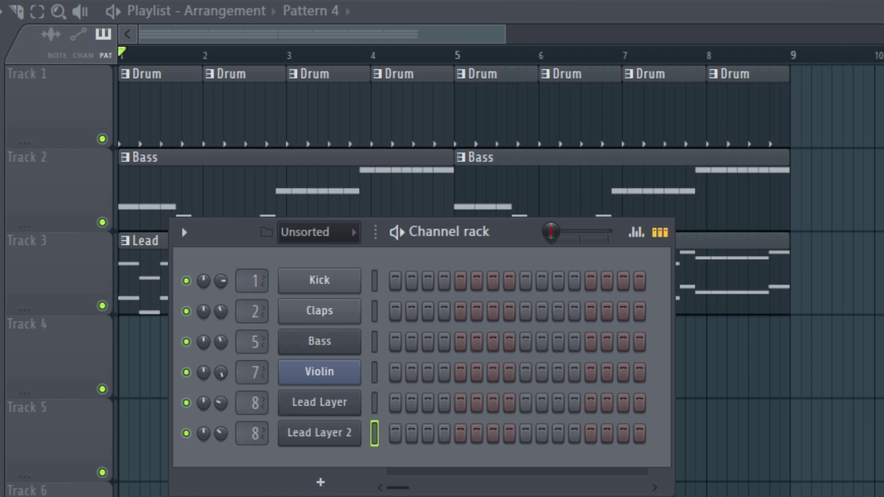
# Add an instrument channel for the piano part and play back the Piano chord pattern in the piano roll
pyautogui.click(323, 486)
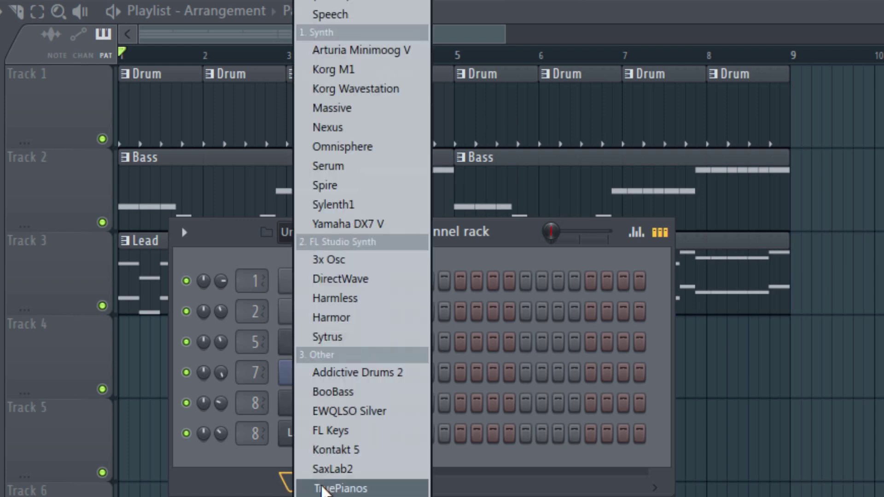
pyautogui.click(370, 131)
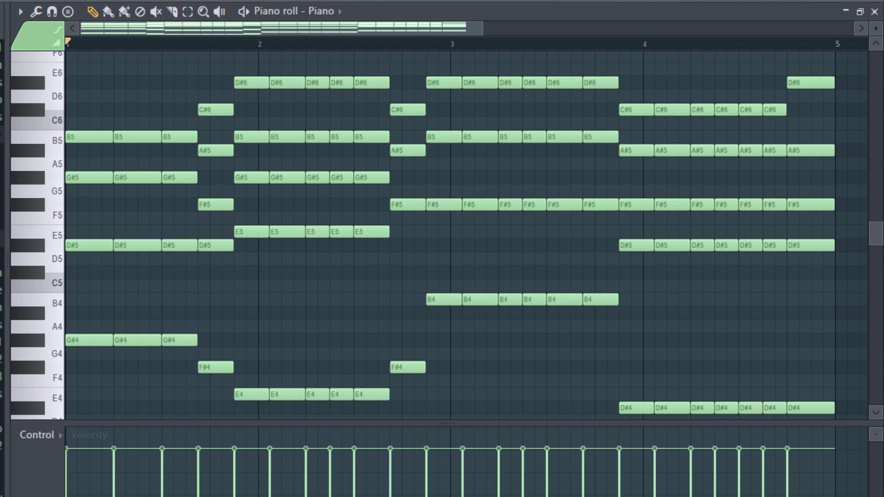
pyautogui.press('space')
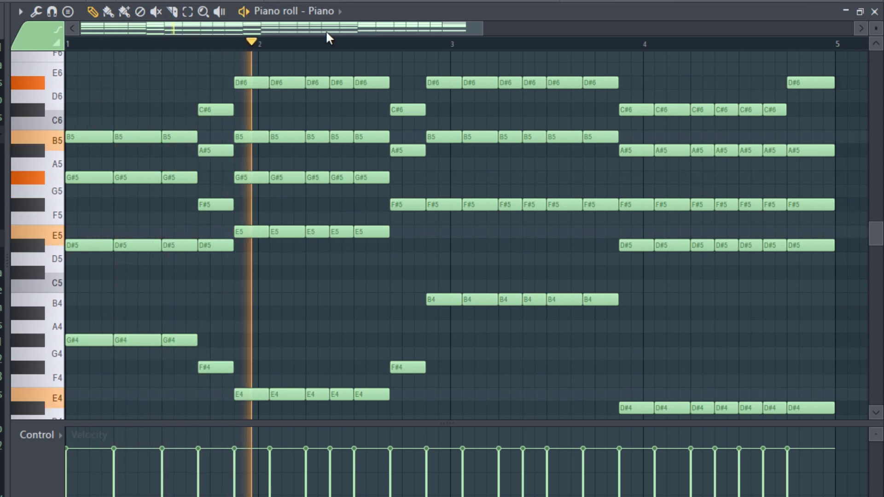
pyautogui.moveTo(325, 29); pyautogui.dragTo(398, 38)
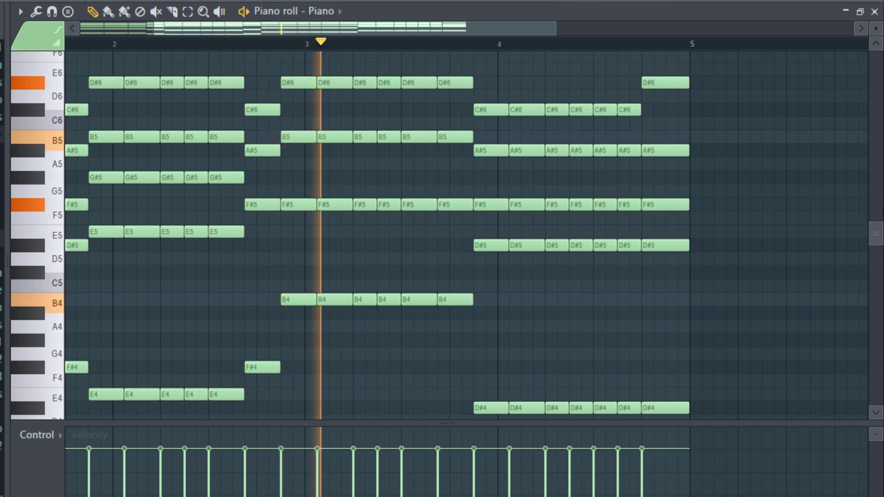
pyautogui.moveTo(880, 240); pyautogui.dragTo(875, 236)
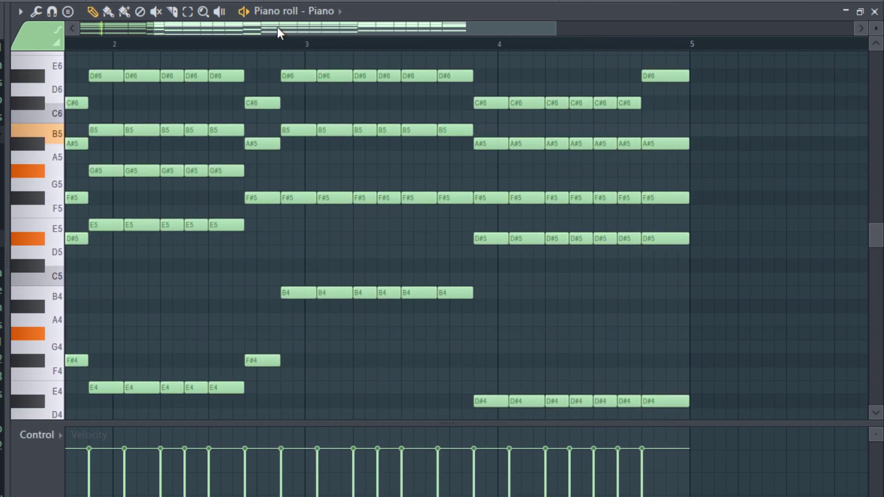
pyautogui.press('space')
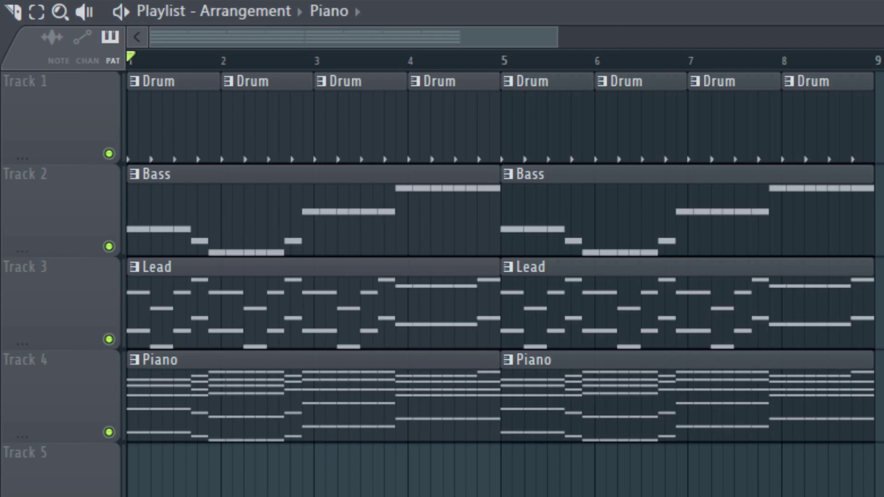
# Play back the arrangement including the Piano clips, and the Sylenth1 pluck melody in the piano roll
pyautogui.press('space')
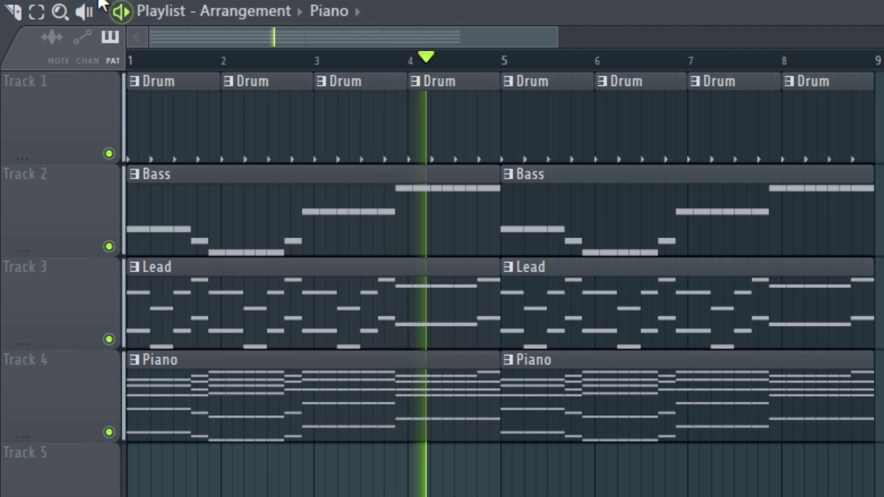
pyautogui.press('space')
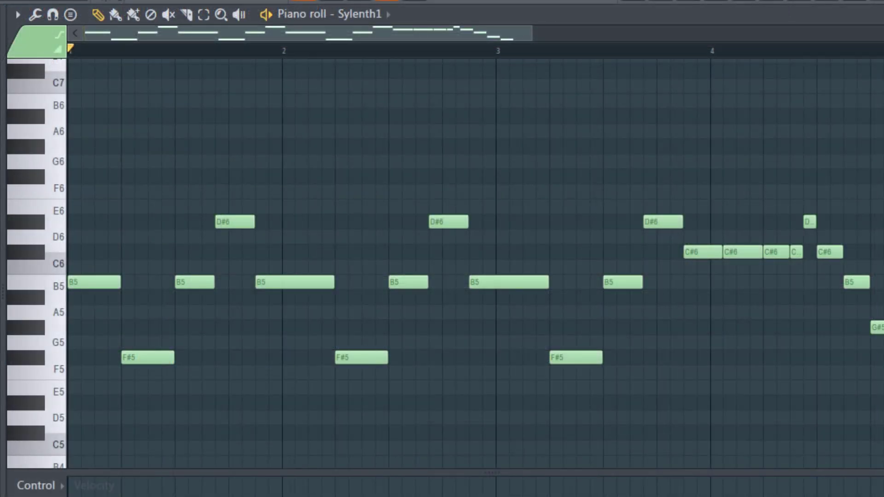
pyautogui.press('space')
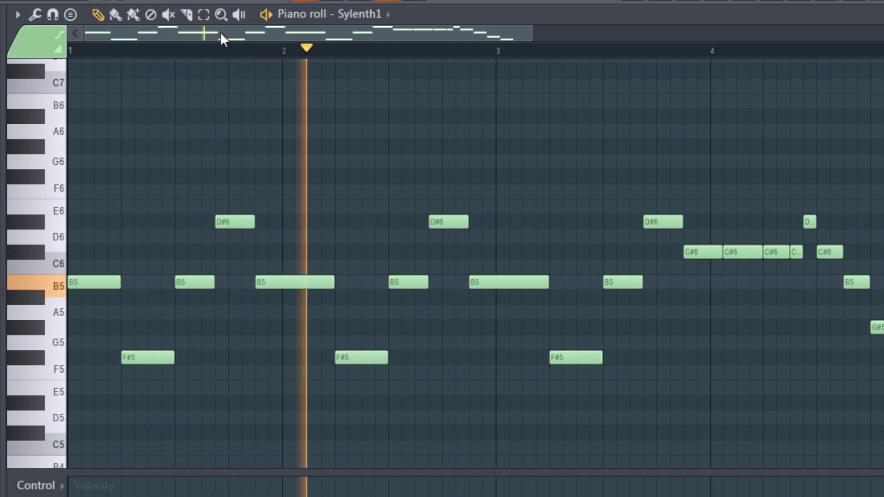
pyautogui.moveTo(221, 32); pyautogui.dragTo(291, 36)
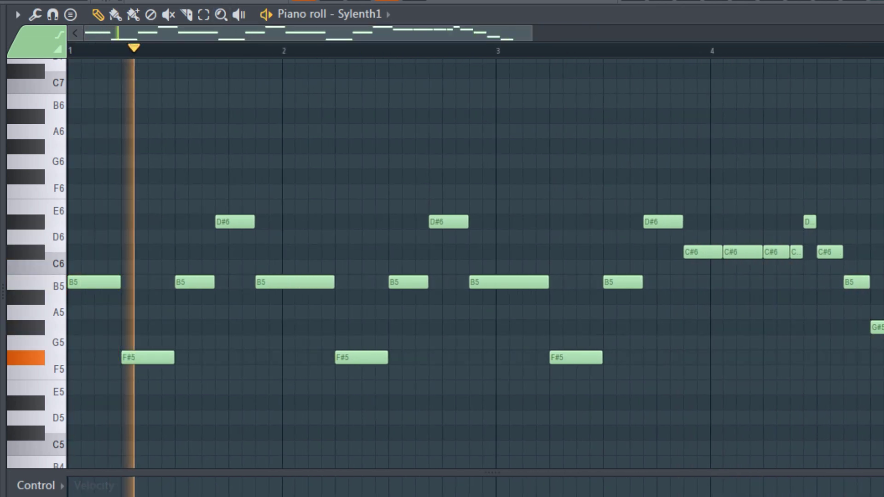
pyautogui.press('space')
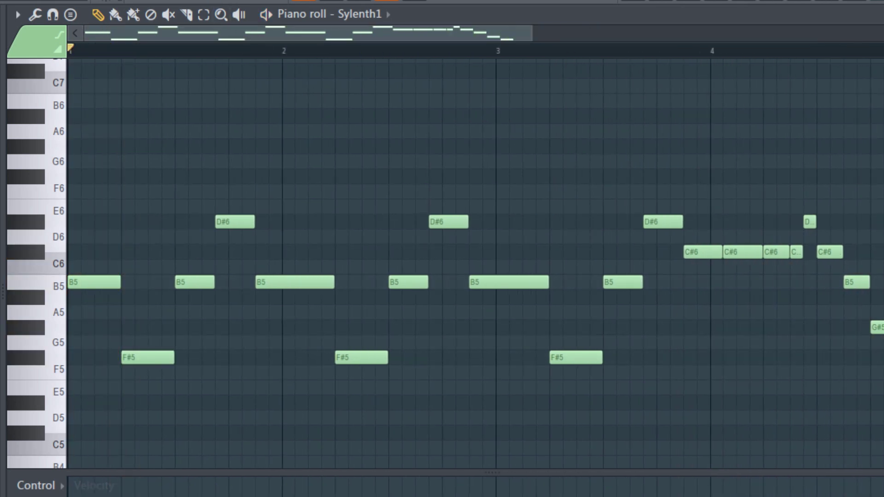
# Place Pluck pattern clips along Track 5 of the playlist, beneath the Piano clips
pyautogui.press('F5')
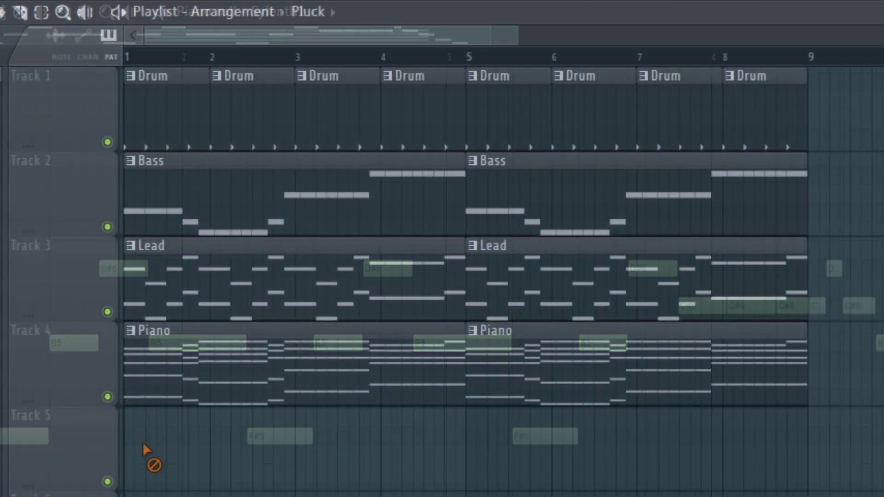
pyautogui.click(143, 442)
pyautogui.moveTo(216, 449); pyautogui.dragTo(193, 449)
pyautogui.moveTo(677, 445); pyautogui.dragTo(606, 456)
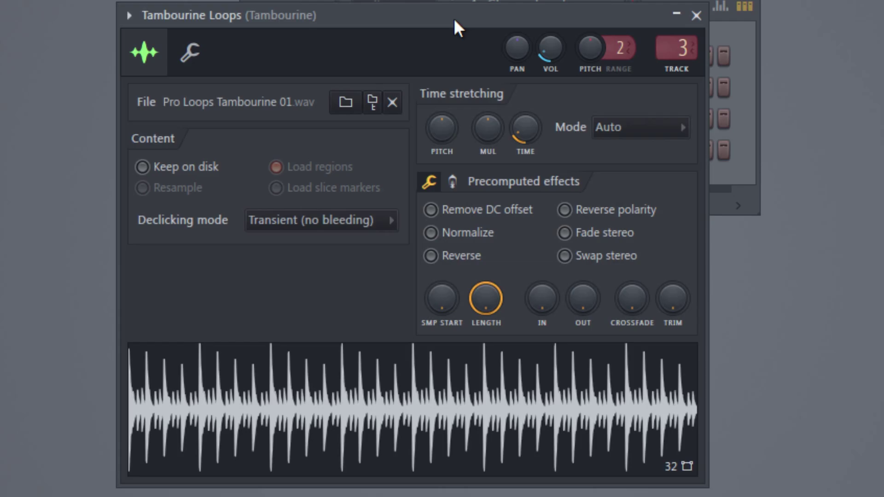
# Audition the Tambourine Loops and Percussion Loop samples from their channel waveforms
pyautogui.moveTo(368, 407)
pyautogui.mouseDown()
pyautogui.moveTo(357, 419)
pyautogui.moveTo(354, 411)
pyautogui.mouseUp()
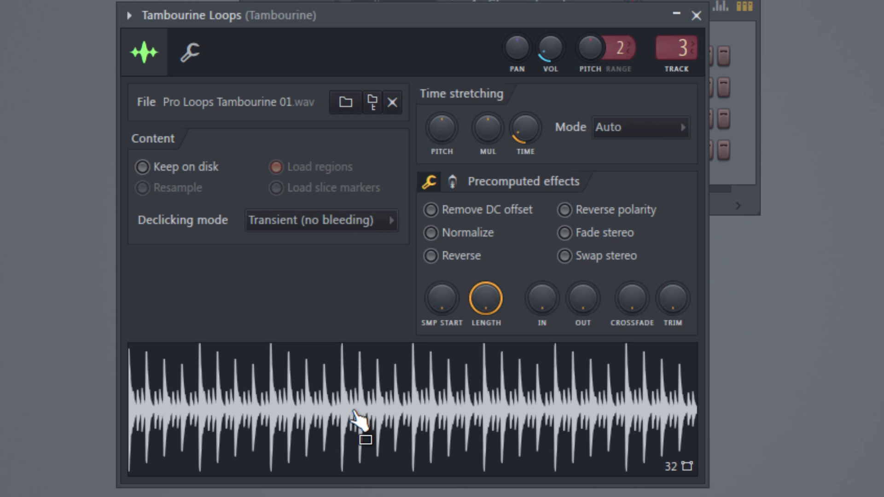
pyautogui.moveTo(357, 419); pyautogui.dragTo(352, 387)
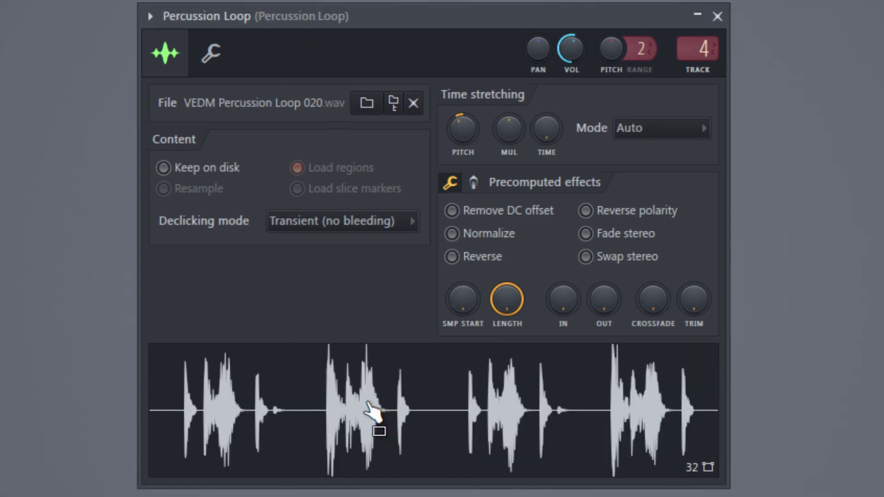
pyautogui.moveTo(372, 412); pyautogui.dragTo(306, 122)
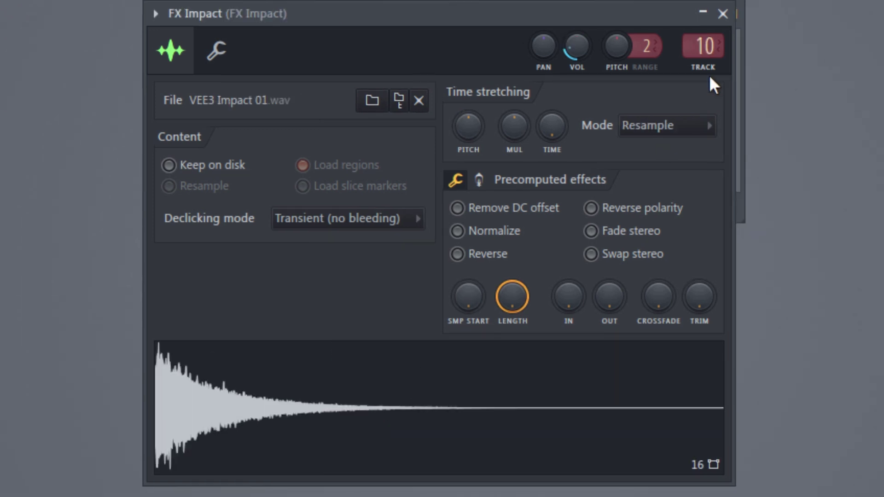
# Audition the FX Impact sample, view the settings of the VES2 FX Downlifter 19 sample, and close both channel windows
pyautogui.moveTo(377, 399); pyautogui.dragTo(431, 380)
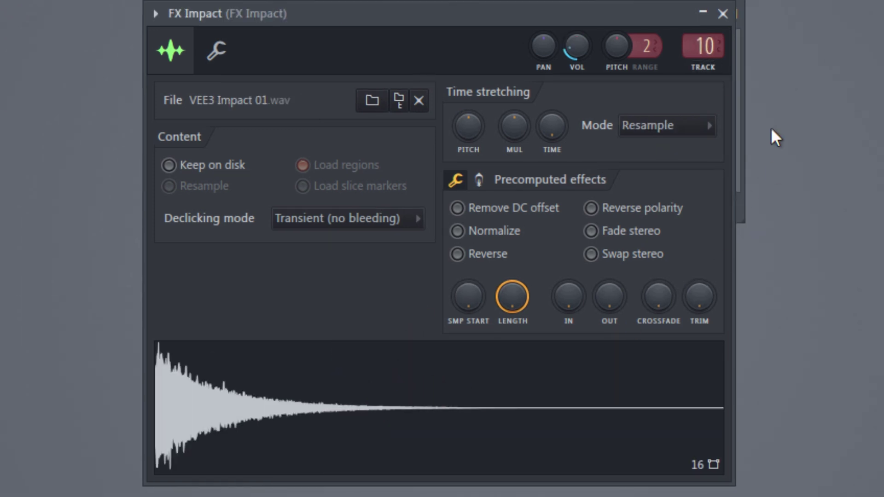
pyautogui.click(723, 15)
pyautogui.click(419, 156)
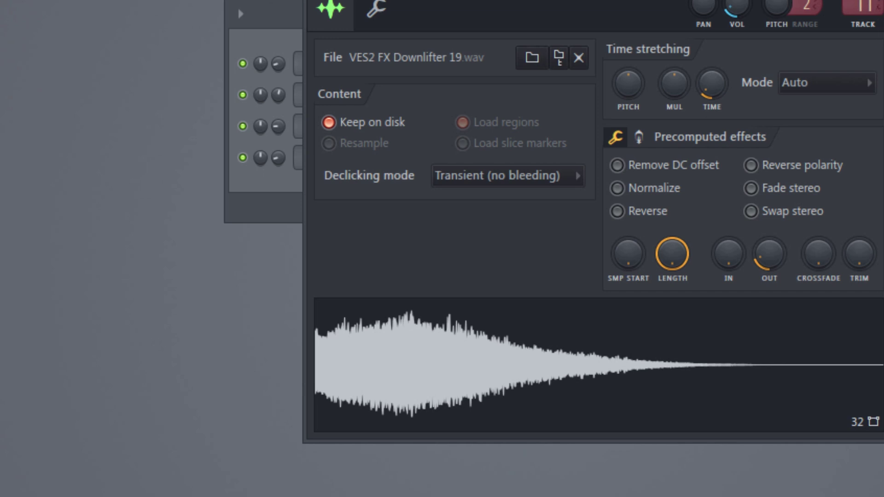
pyautogui.press('Escape')
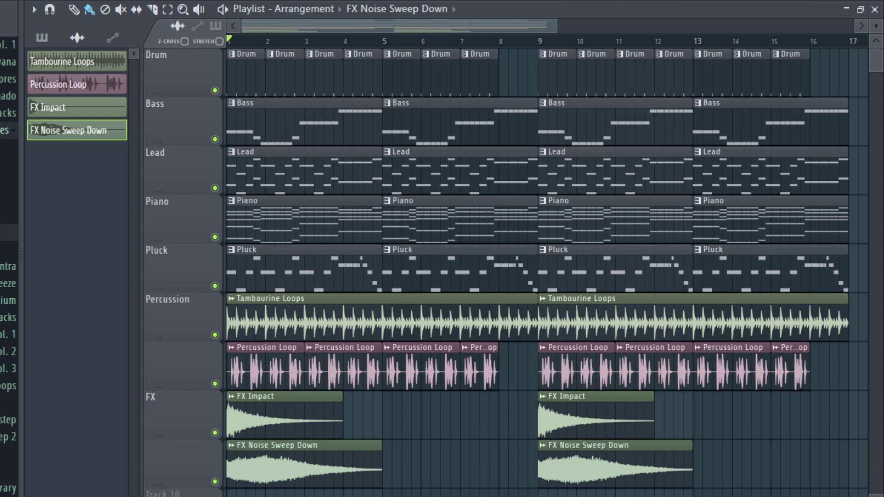
# Play back the full 16-bar arrangement with the pluck, percussion and FX clips from the start
pyautogui.scroll(1, 548, 272)
pyautogui.press('space')
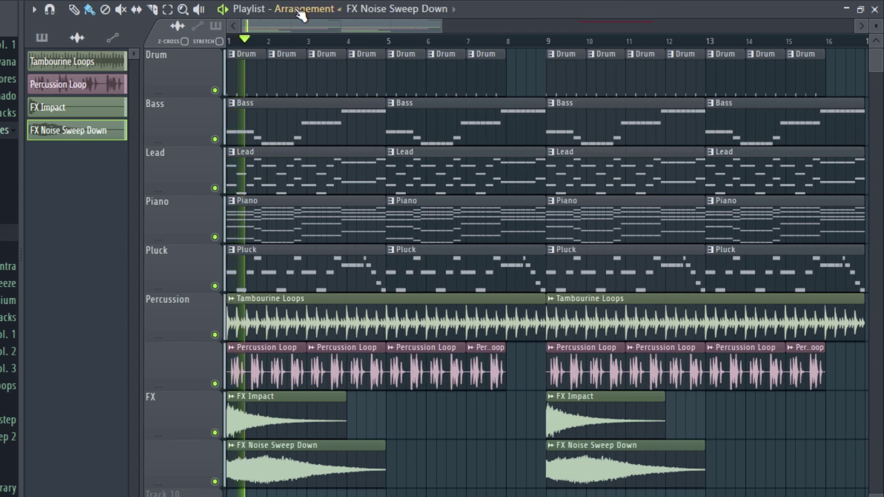